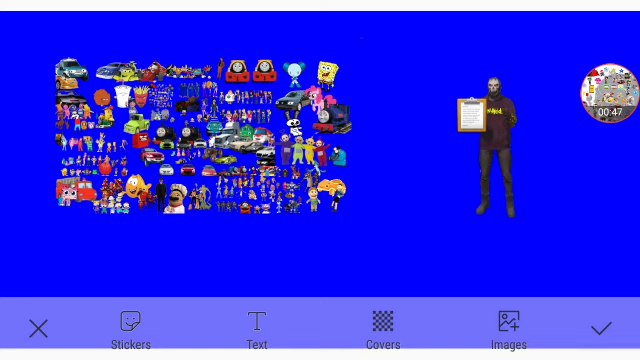
- Select the clipboard-holding figure sticker, leaving it slightly rotated beside the collage
click(610, 93)
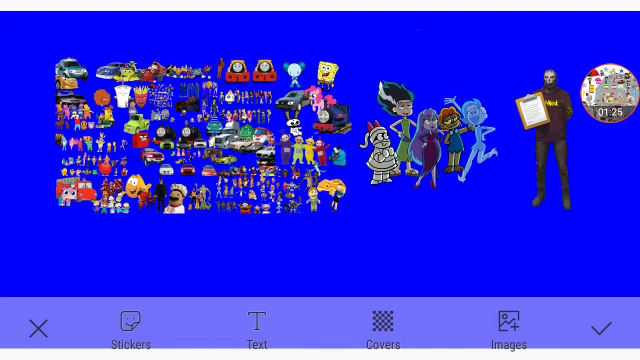
click(533, 110)
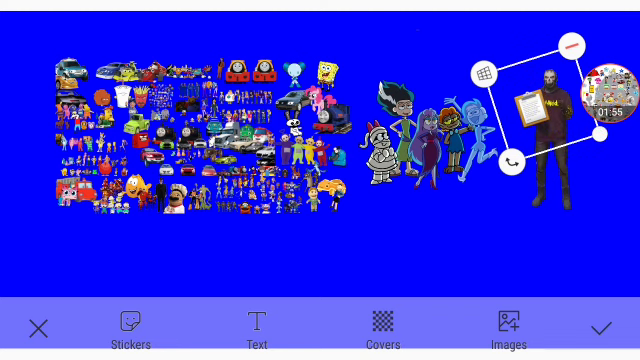
click(430, 135)
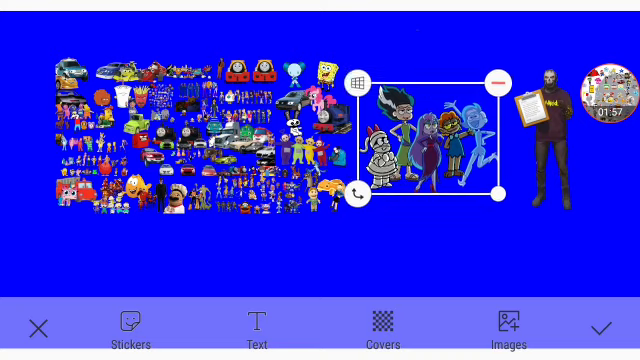
- Delete the cartoon group sticker, then shift the clipboard figure left, slightly larger, facing forward
drag(430, 135, 72, 225)
click(143, 167)
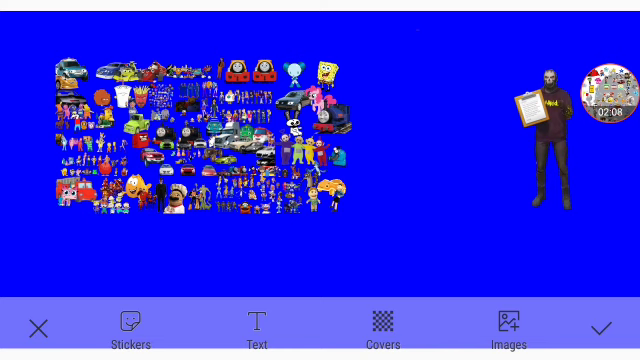
click(531, 108)
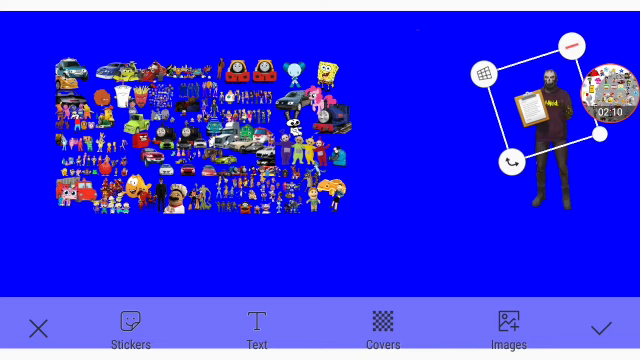
drag(531, 108, 520, 148)
click(544, 84)
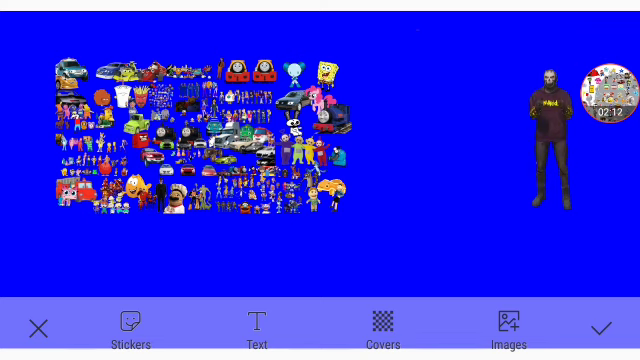
click(560, 130)
click(608, 94)
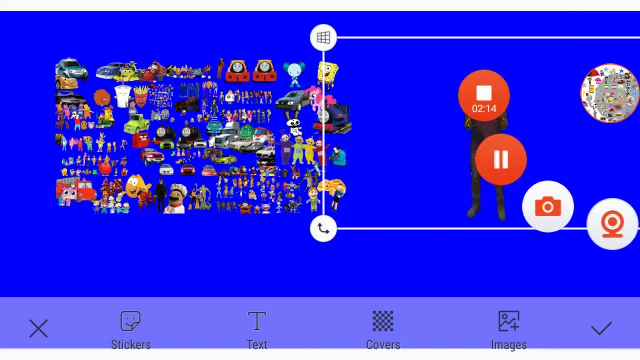
click(400, 150)
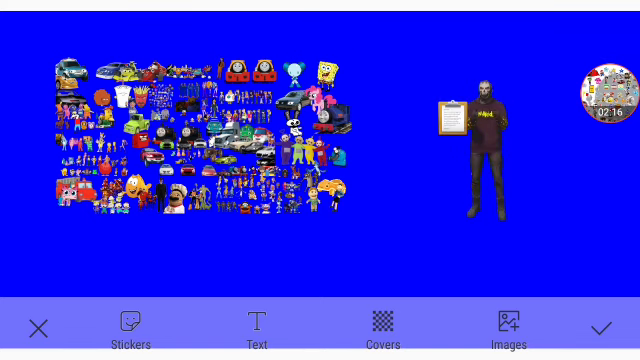